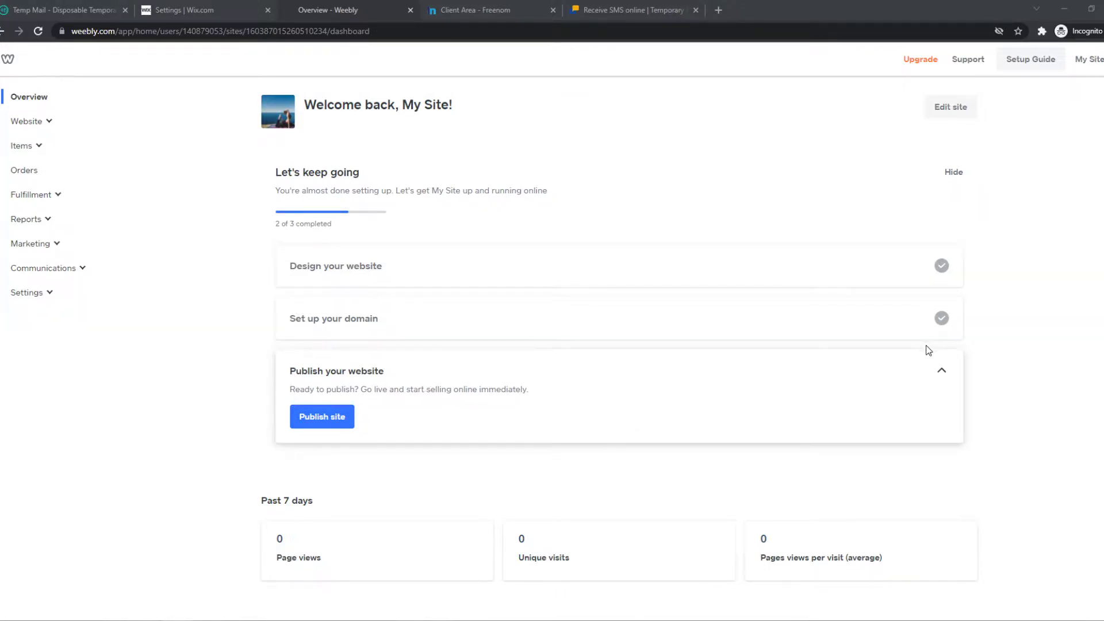
Expand Settings in the dashboard sidebar to list General, Checkout, Sales Taxes, Tracking Tools and Units.
left_click(26, 292)
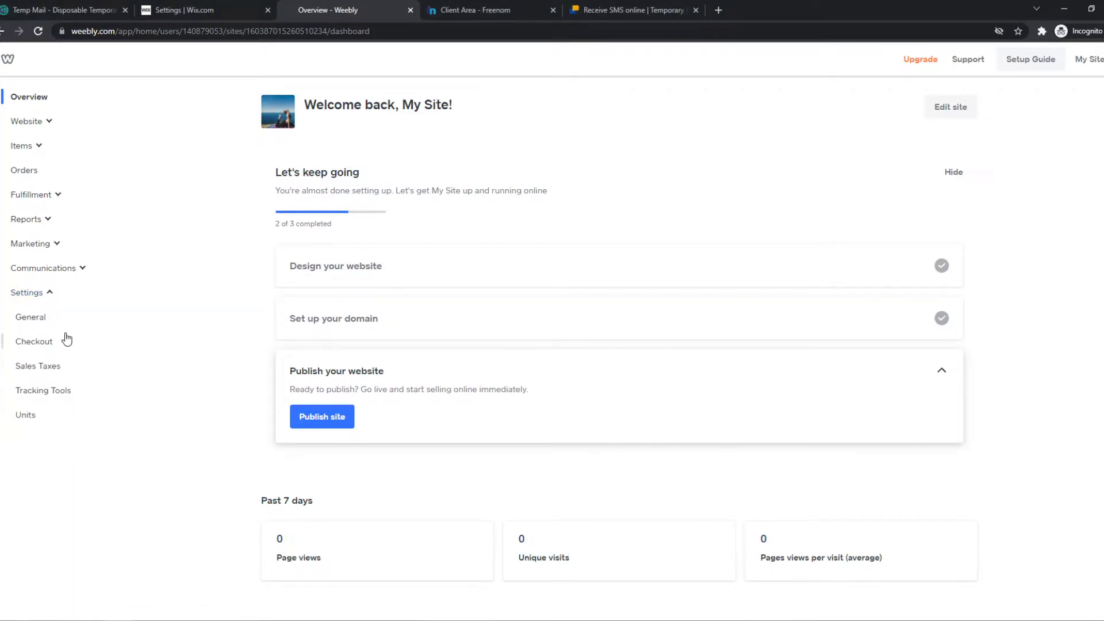
Open Checkout settings, glance at PayPal upgrade plans, and return to the Stripe and PayPal options.
left_click(35, 344)
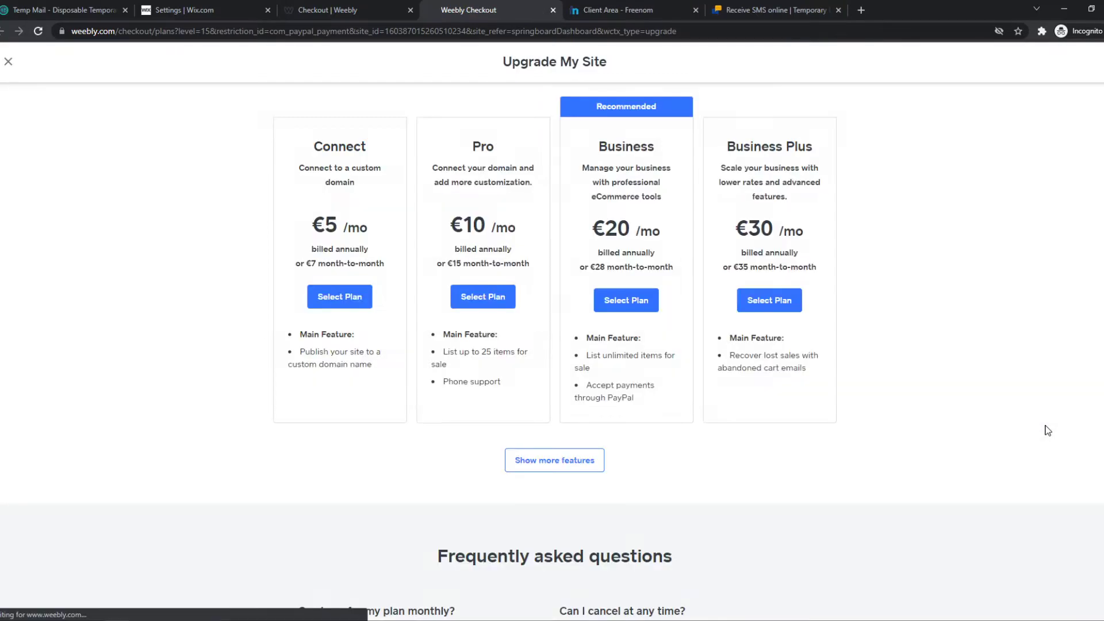
left_click(552, 10)
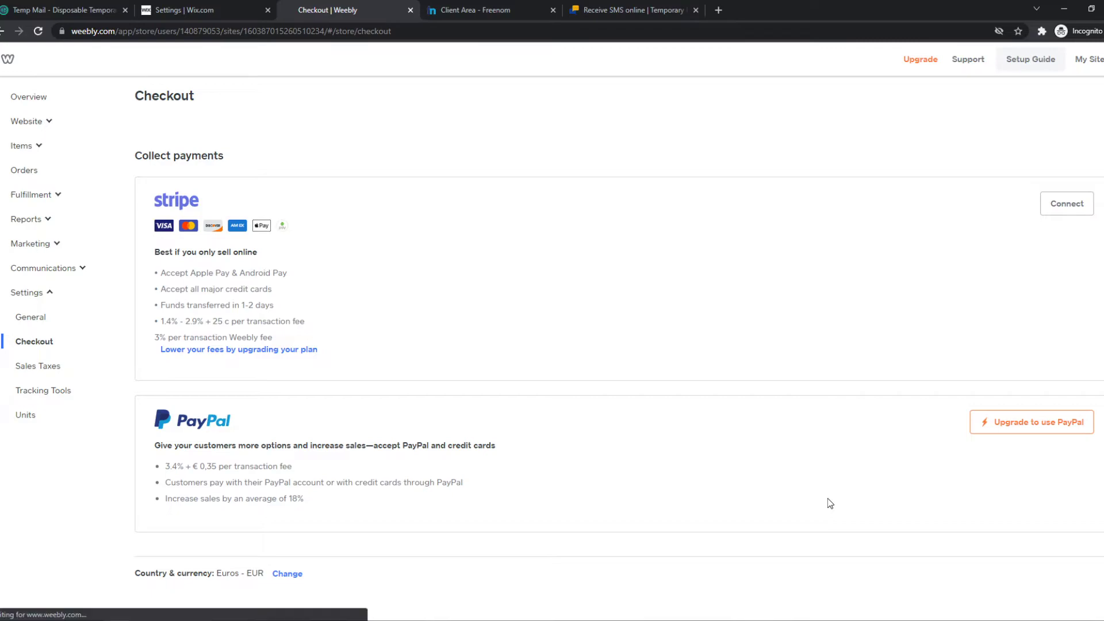
Close the Receive SMS online tab and switch back to the Checkout | Weebly tab.
left_click(701, 11)
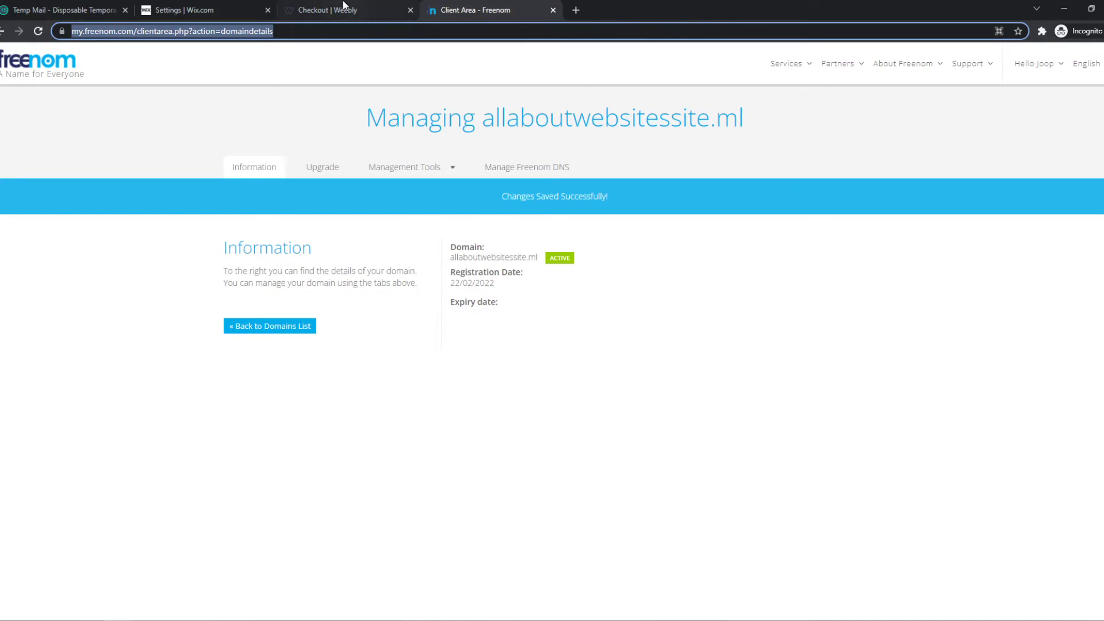
left_click(328, 10)
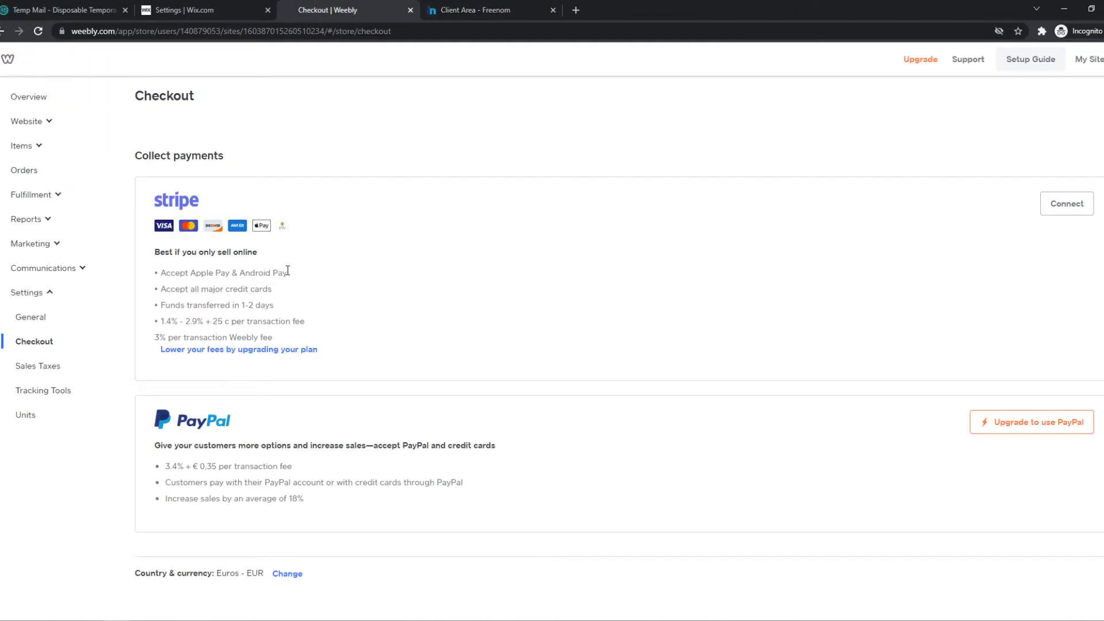